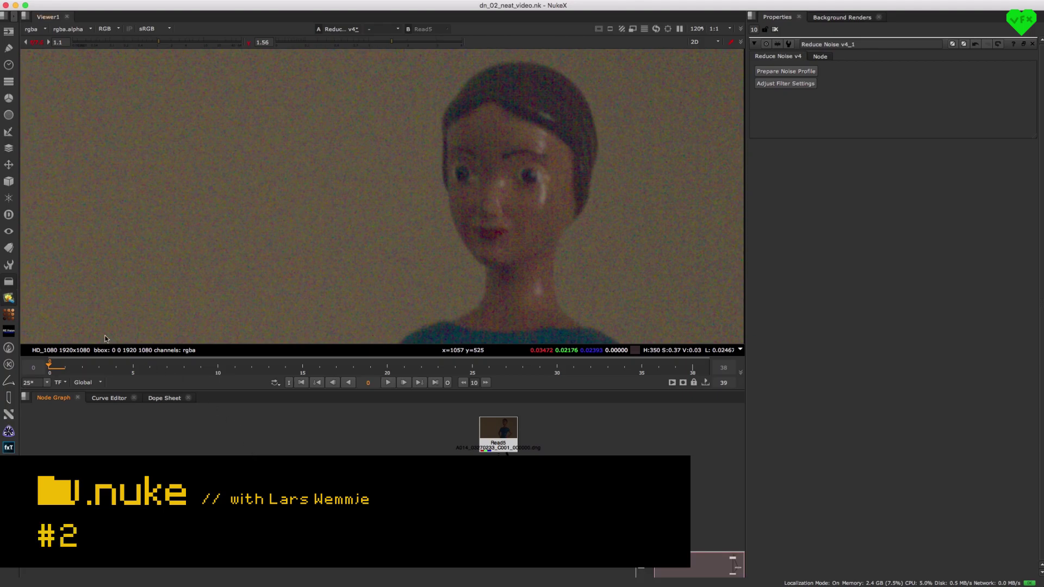
# Add a Neat Video Reduce Noise v4 node between Read5 and Viewer1 and select it
pyautogui.click(9, 298)
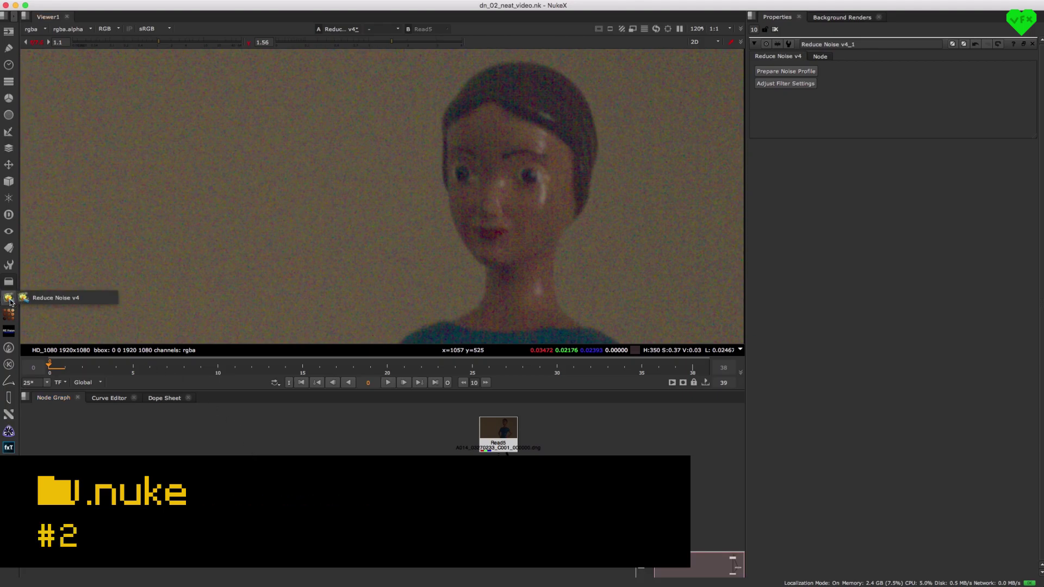
pyautogui.click(97, 301)
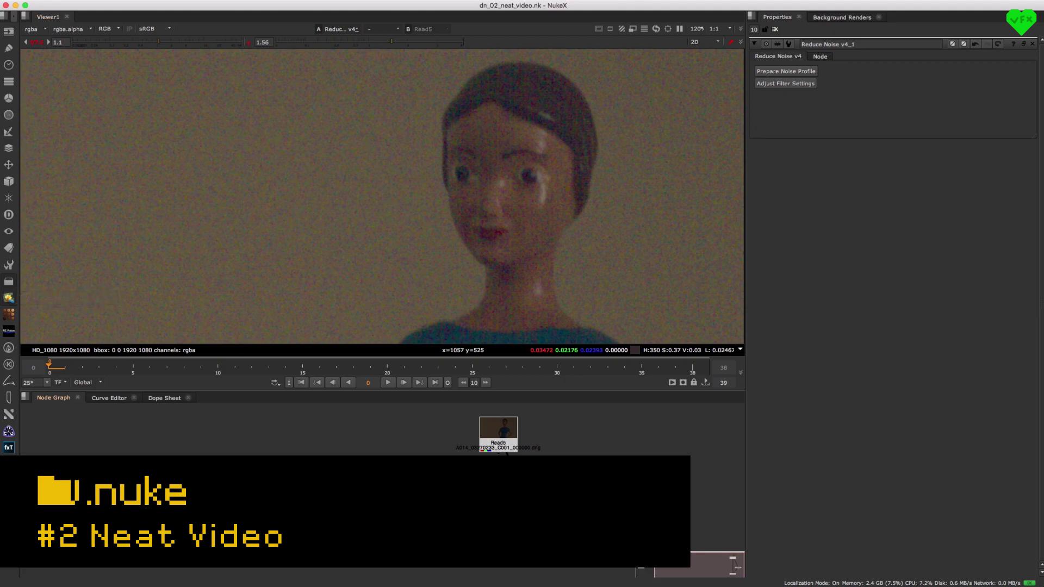
pyautogui.click(533, 509)
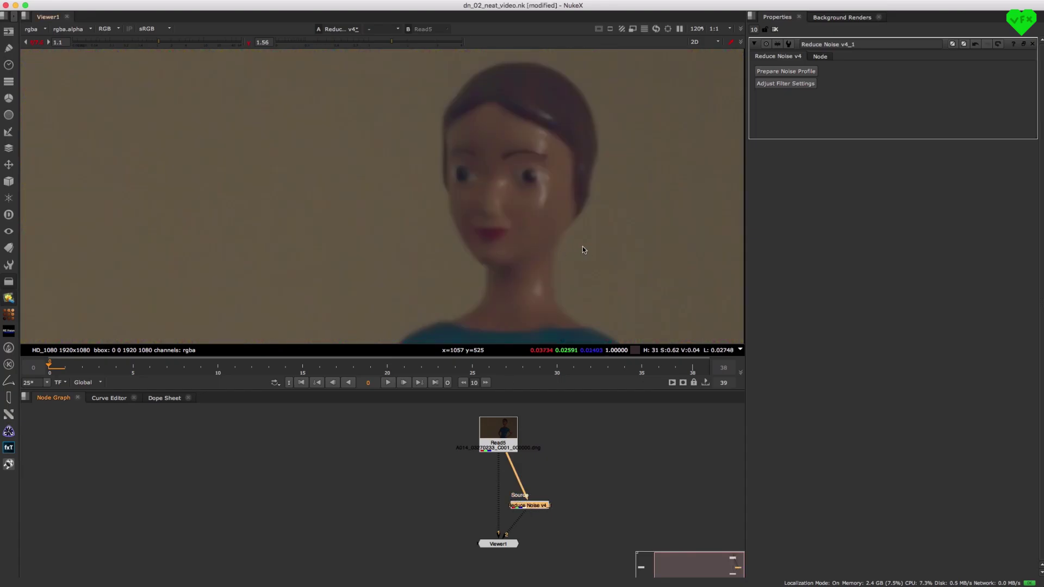
# Toggle the Reduce Noise v4 node off and on, then wipe-compare it against Read5, widening the original's side
pyautogui.press('d')
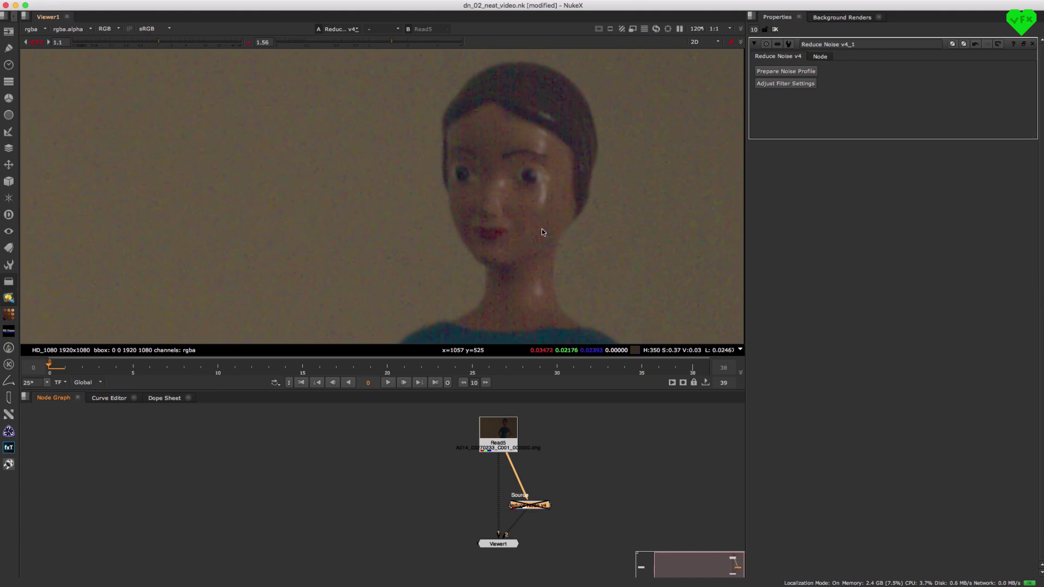
pyautogui.press('d')
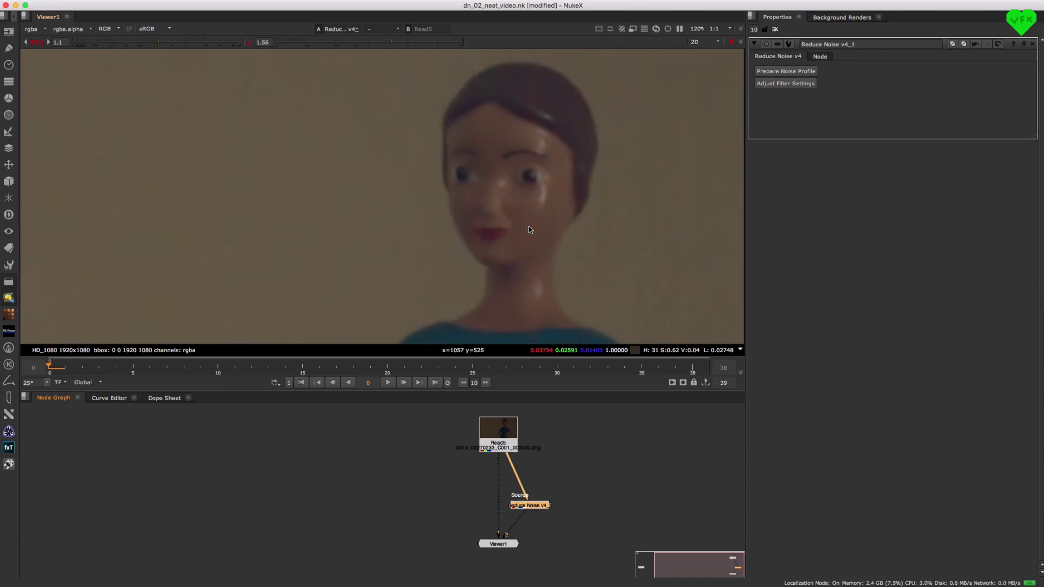
pyautogui.press('w')
pyautogui.moveTo(601, 198); pyautogui.dragTo(389, 182)
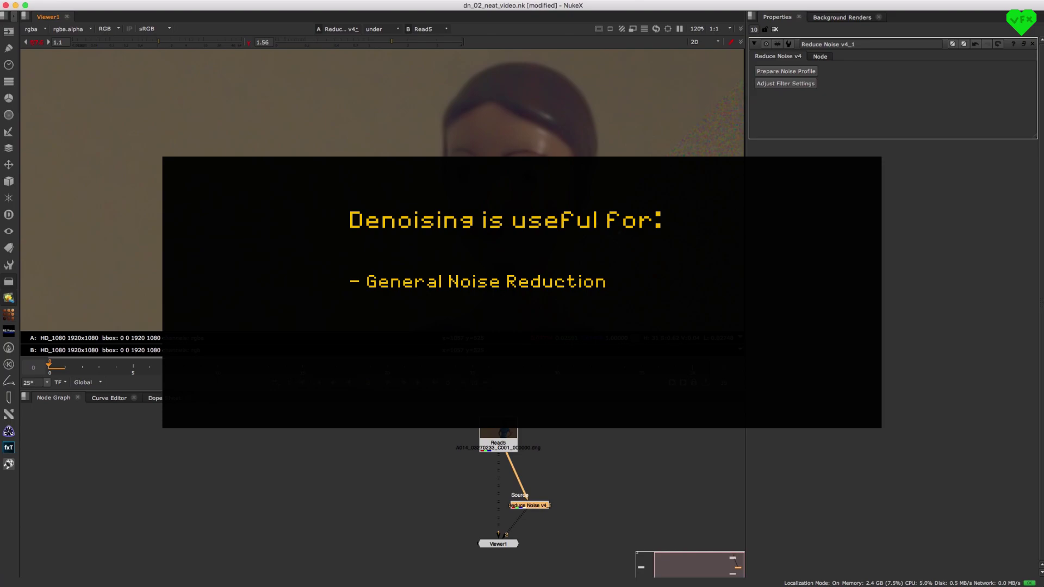
# Set the viewer compare mode back to none so only the Reduce Noise v4 result shows
pyautogui.press('w')
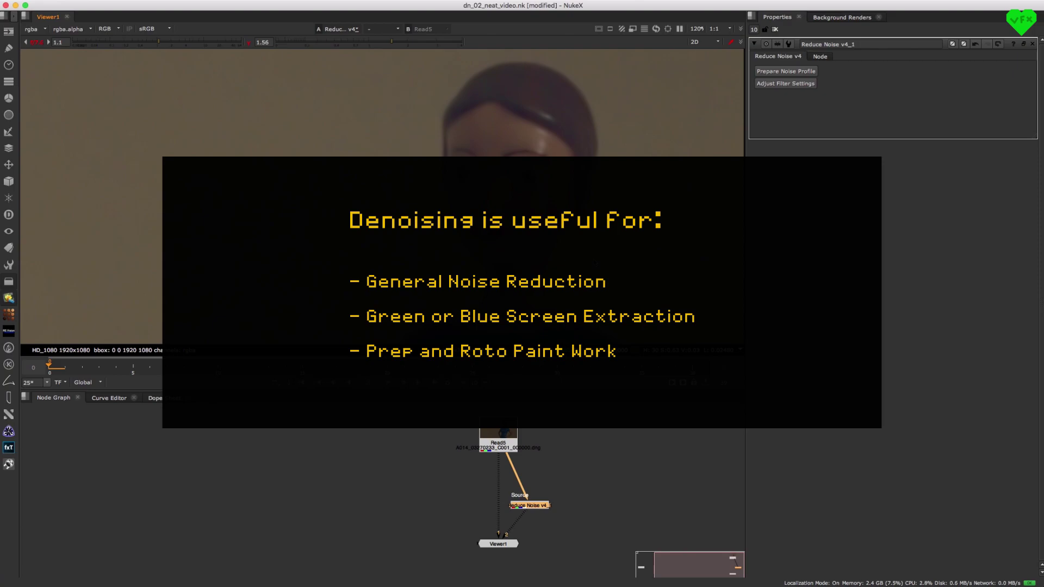
# Wipe-compare the denoised face against the Read5 original, then turn the wipe off
pyautogui.scroll(-3, 532, 209)
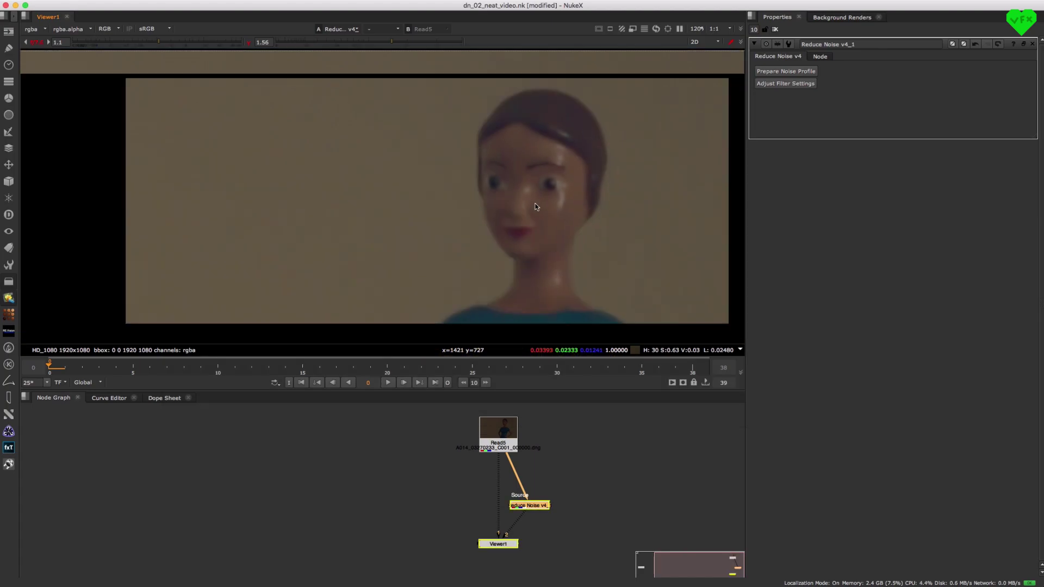
pyautogui.scroll(5, 531, 207)
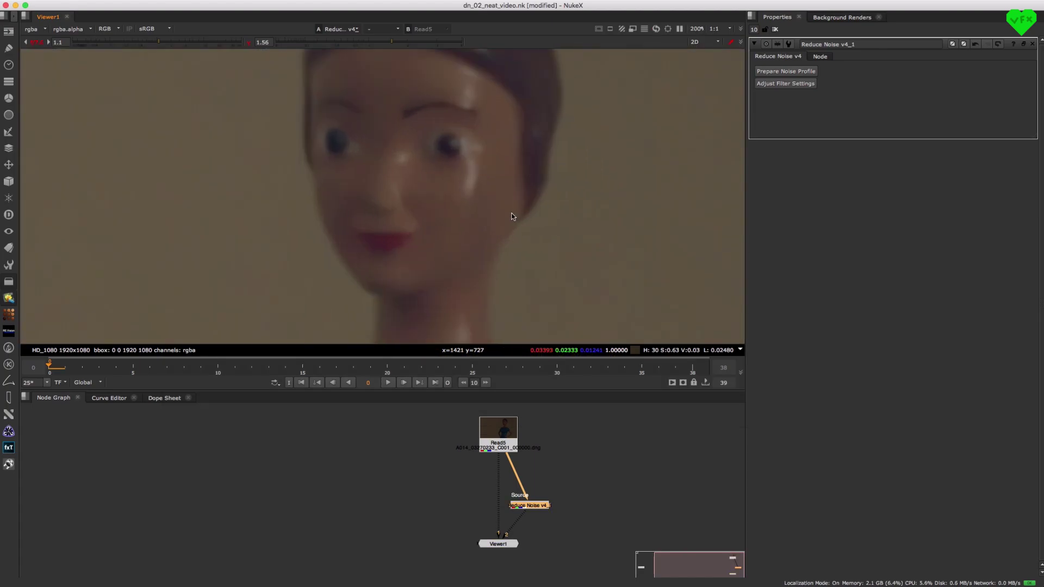
pyautogui.press('w')
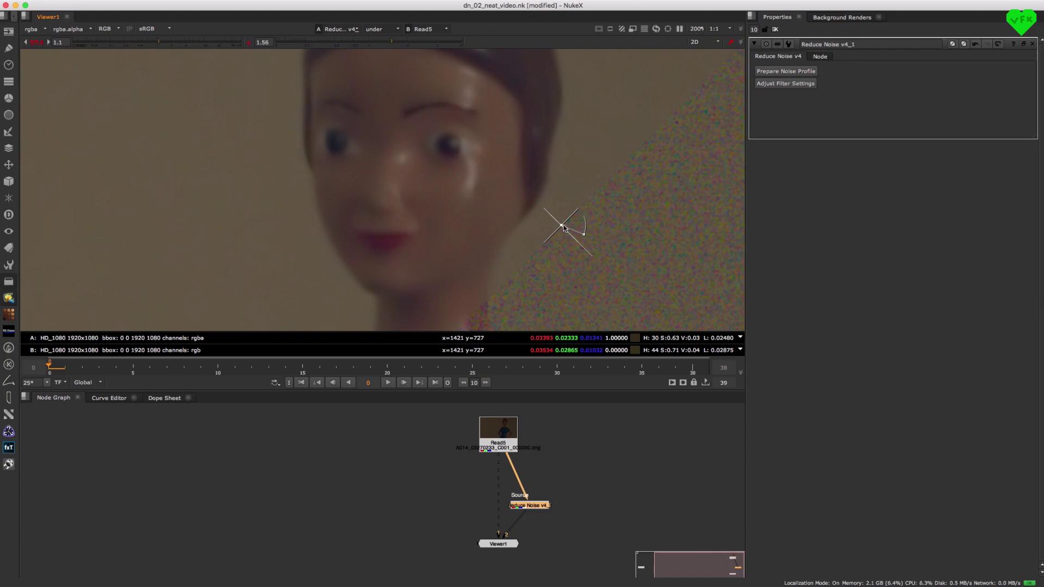
pyautogui.moveTo(562, 227)
pyautogui.mouseDown()
pyautogui.moveTo(341, 169)
pyautogui.moveTo(254, 158)
pyautogui.moveTo(573, 210)
pyautogui.mouseUp()
pyautogui.press('w')
# Play the denoised clip and stop around frame 10
pyautogui.scroll(1, 557, 172)
pyautogui.scroll(-4, 558, 172)
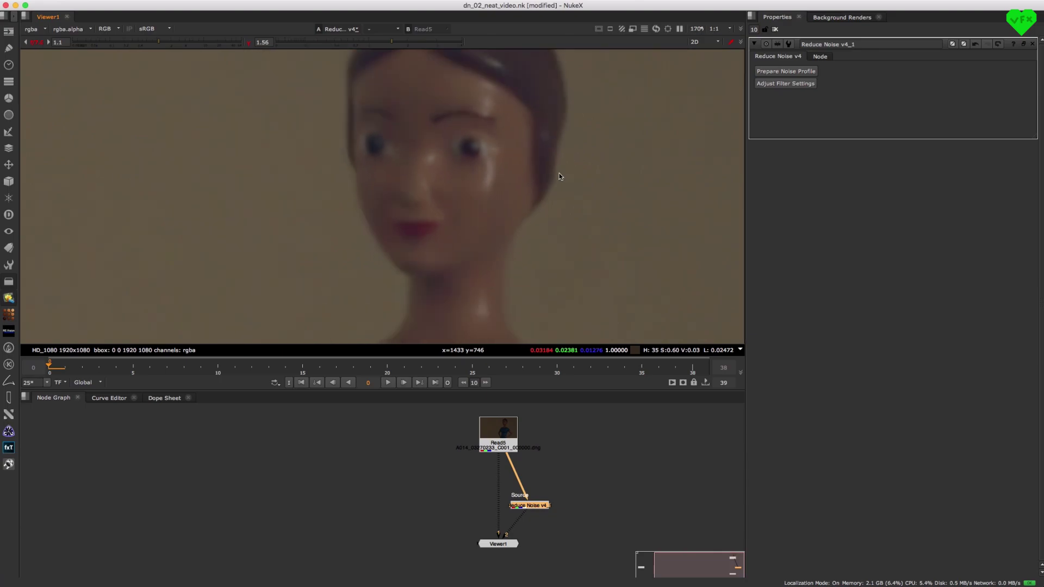
pyautogui.click(387, 382)
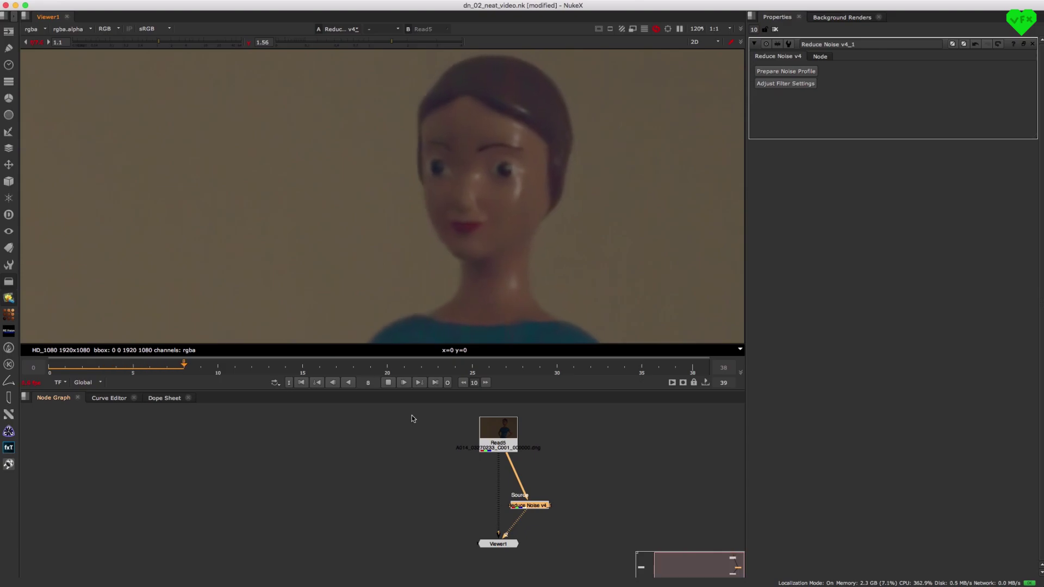
pyautogui.click(388, 382)
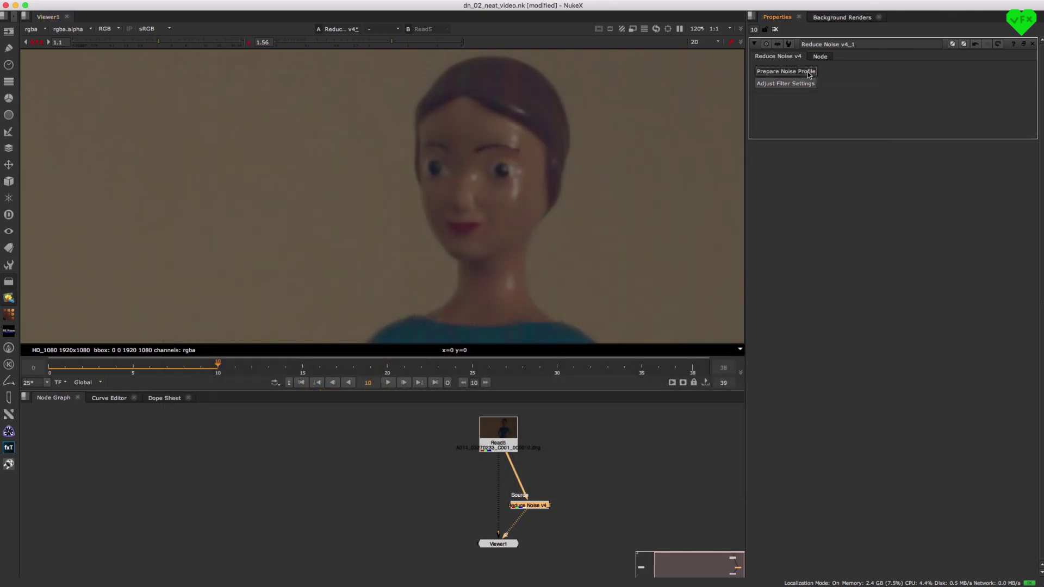
# Open Neat Video's Noise Filter Settings and view the temporal and spatial filter options
pyautogui.click(792, 78)
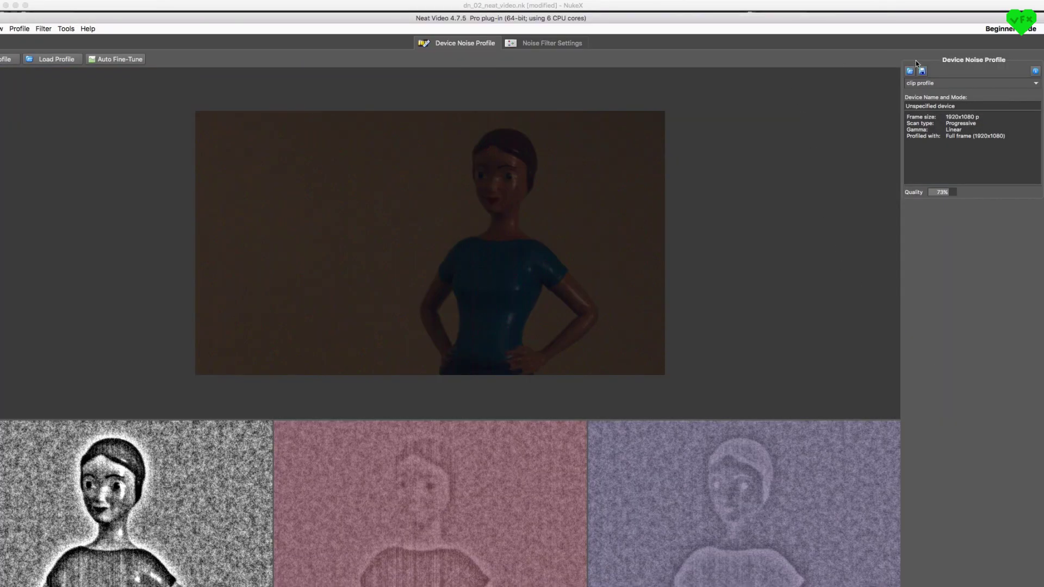
pyautogui.click(905, 27)
pyautogui.click(560, 45)
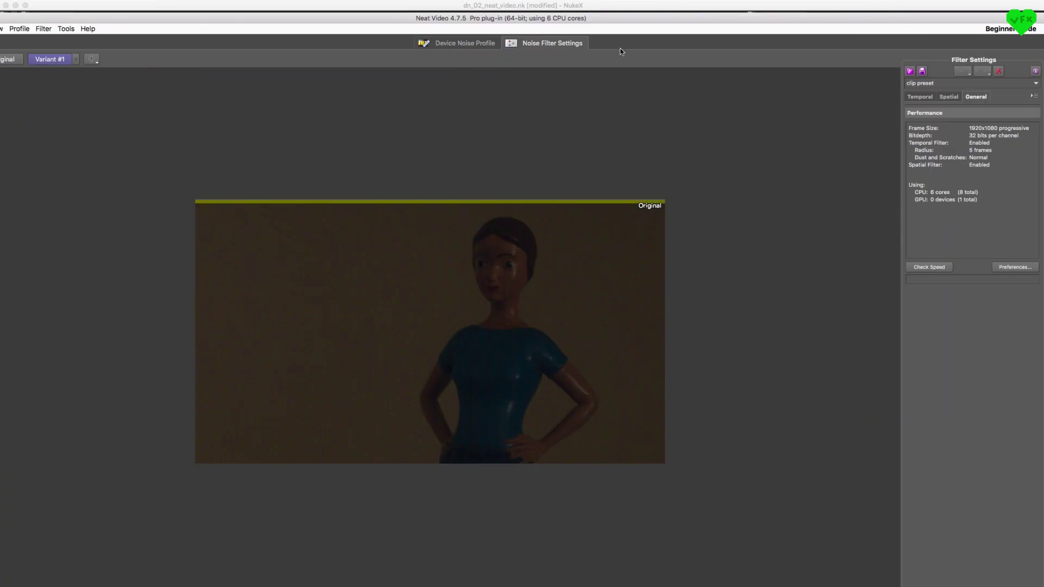
pyautogui.click(917, 97)
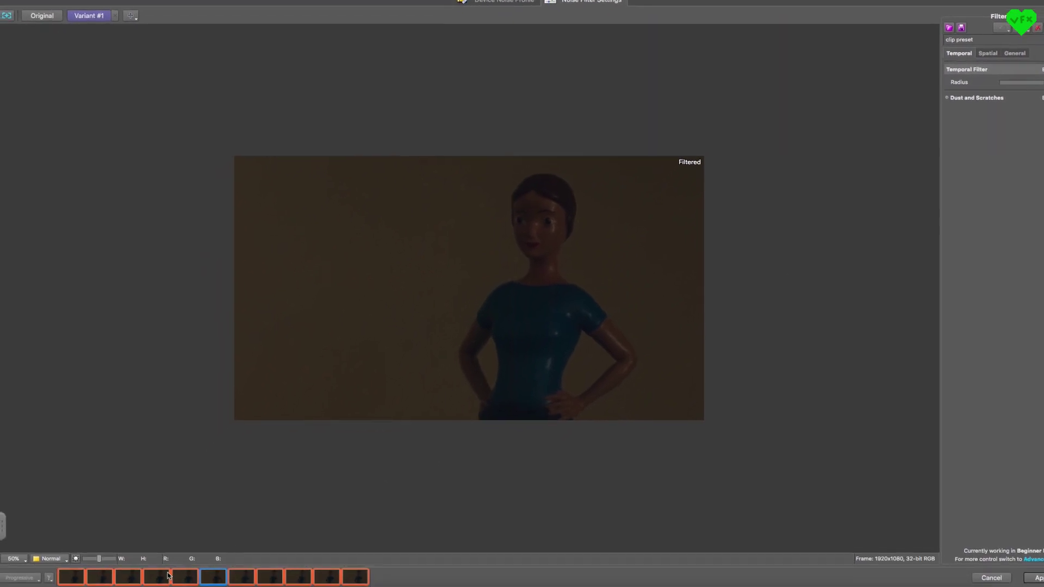
pyautogui.click(987, 53)
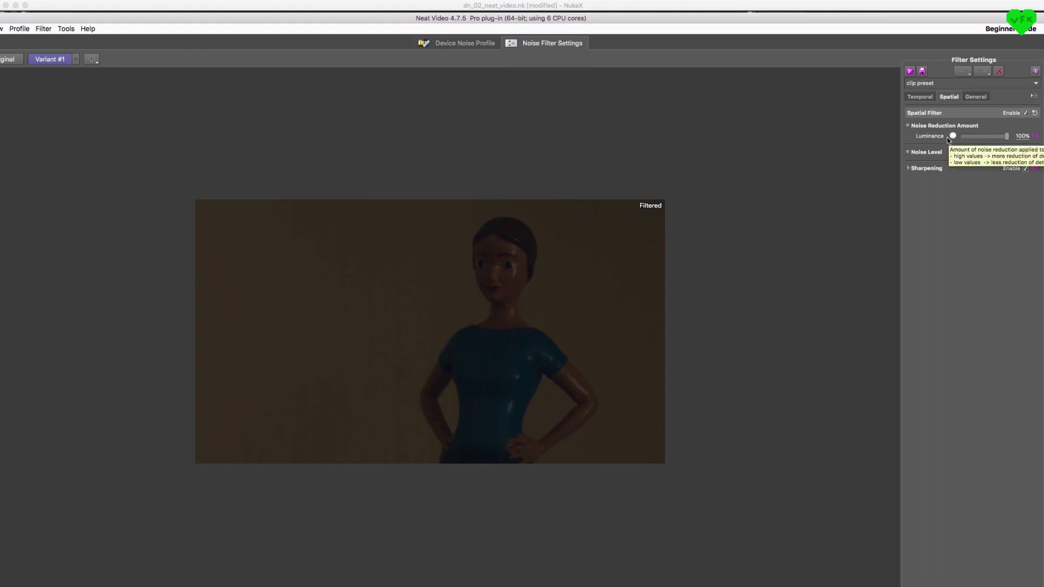
# Expand the Sharpening settings and view the General performance information
pyautogui.click(908, 169)
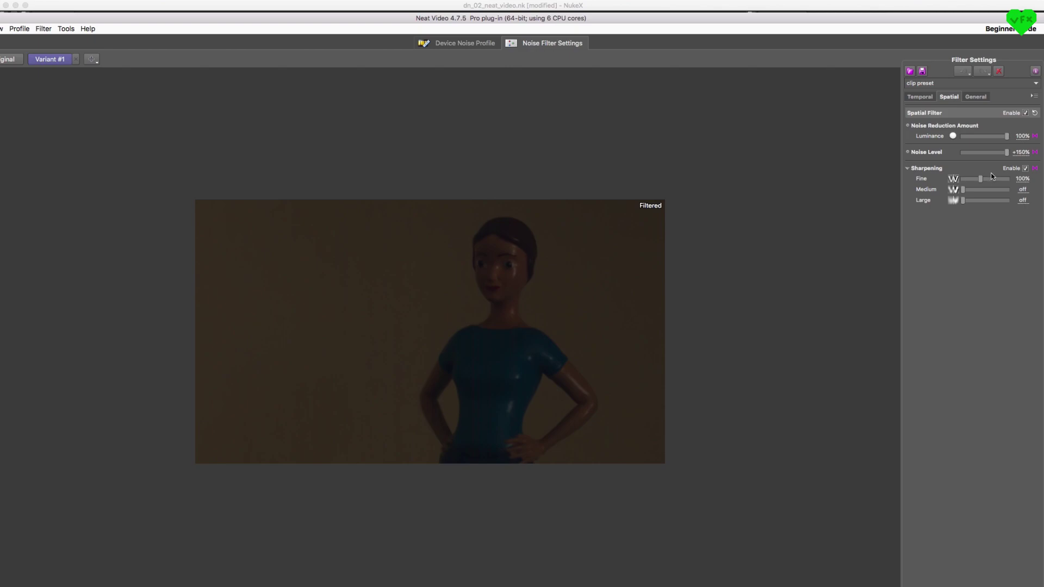
pyautogui.click(976, 98)
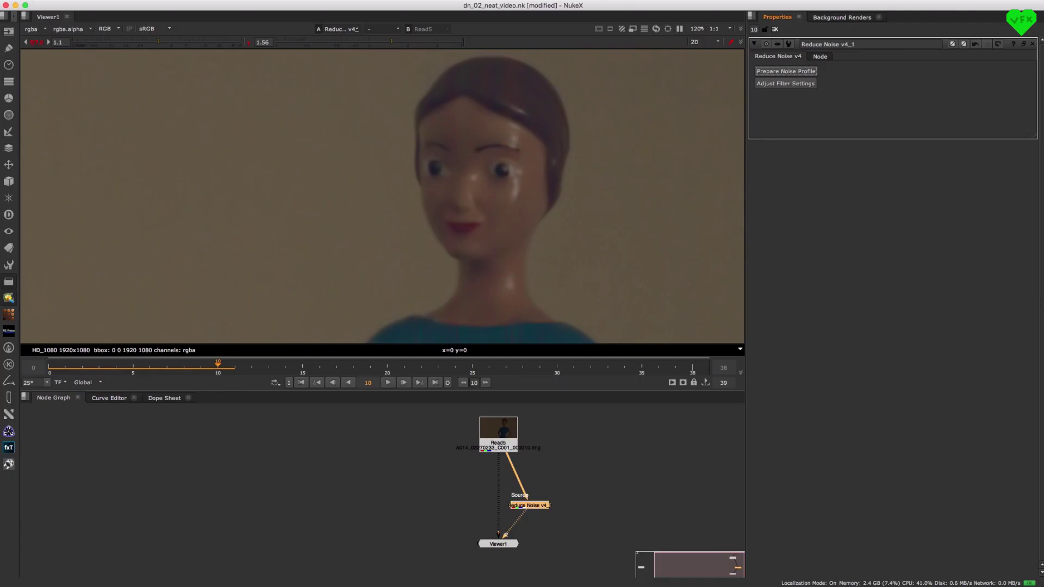
# Switch to Safari showing the neatvideo.com purchase page
pyautogui.press('super+Tab')
pyautogui.press('super+Tab')
pyautogui.press('super+Tab')
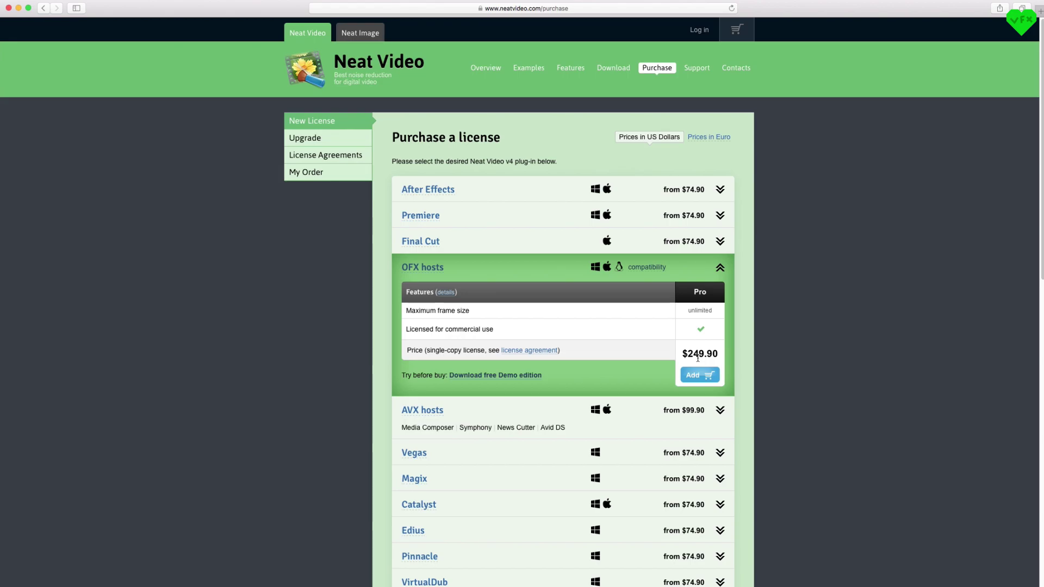
pyautogui.click(720, 140)
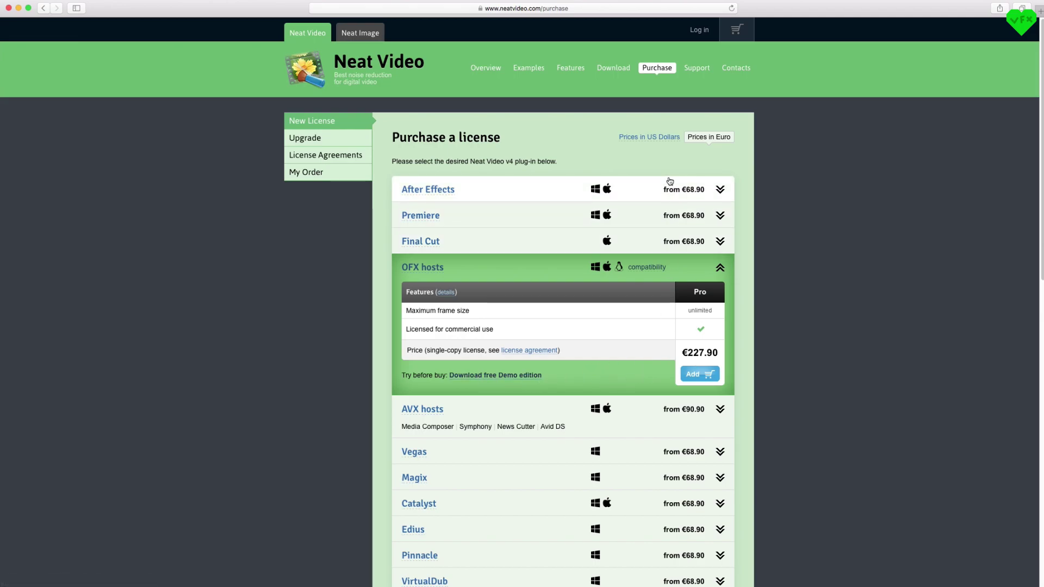
pyautogui.click(675, 141)
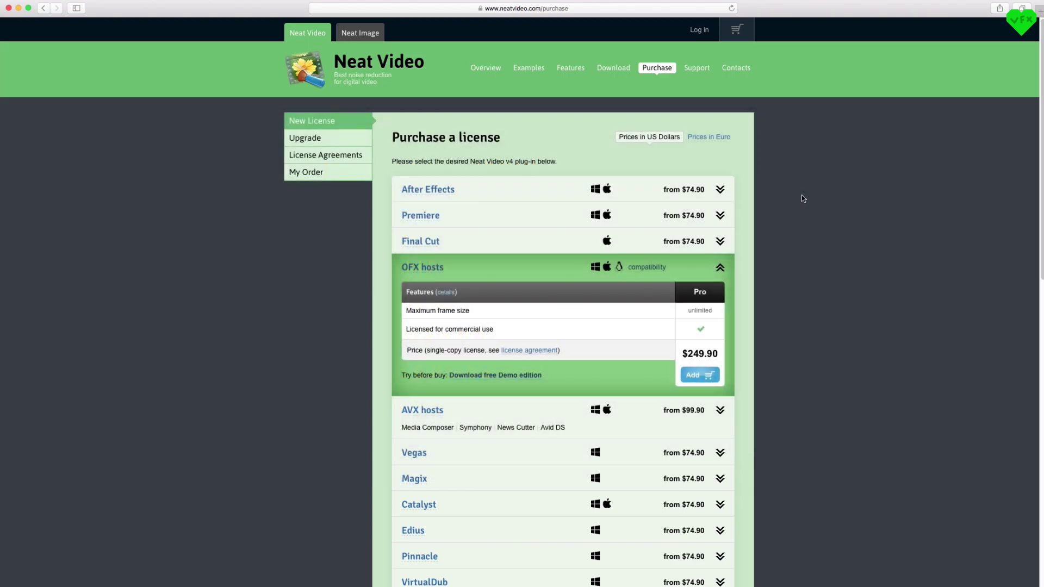
pyautogui.press('super+Tab')
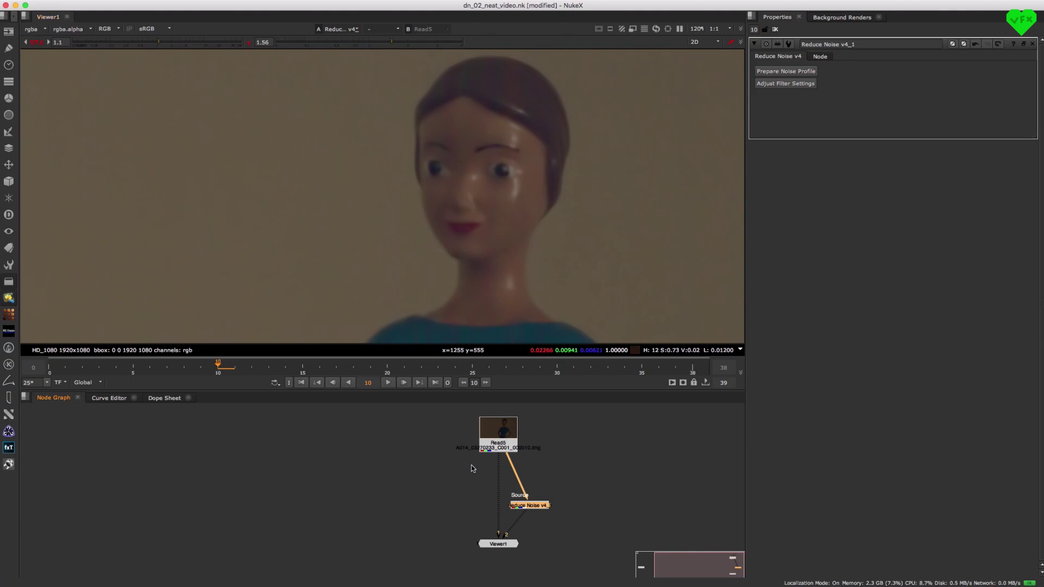
# From the first frame, add a Denoise1 node off Read5 beside Reduce Noise and view it on input 1
pyautogui.click(456, 486)
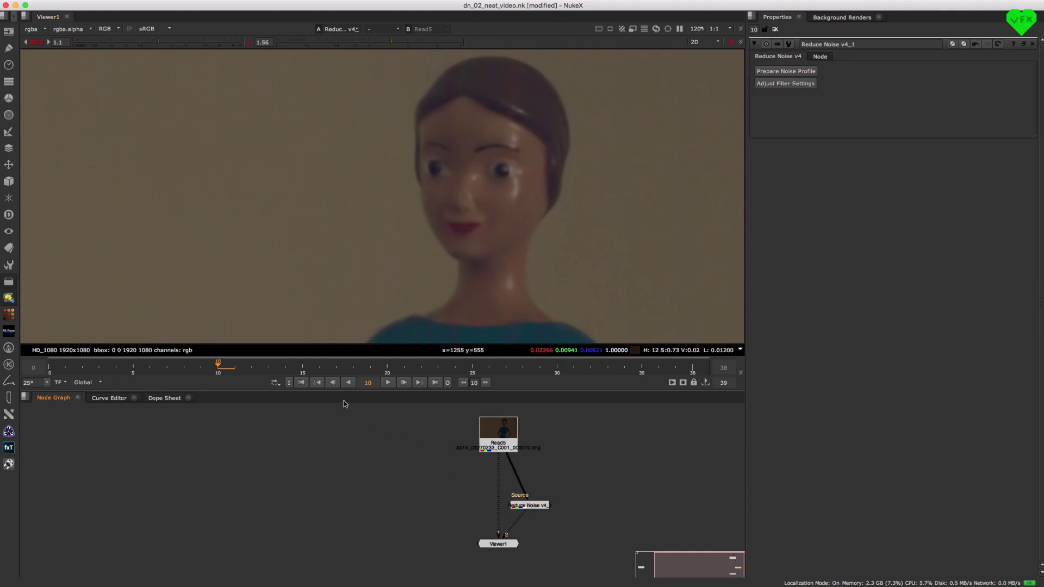
pyautogui.press('Home')
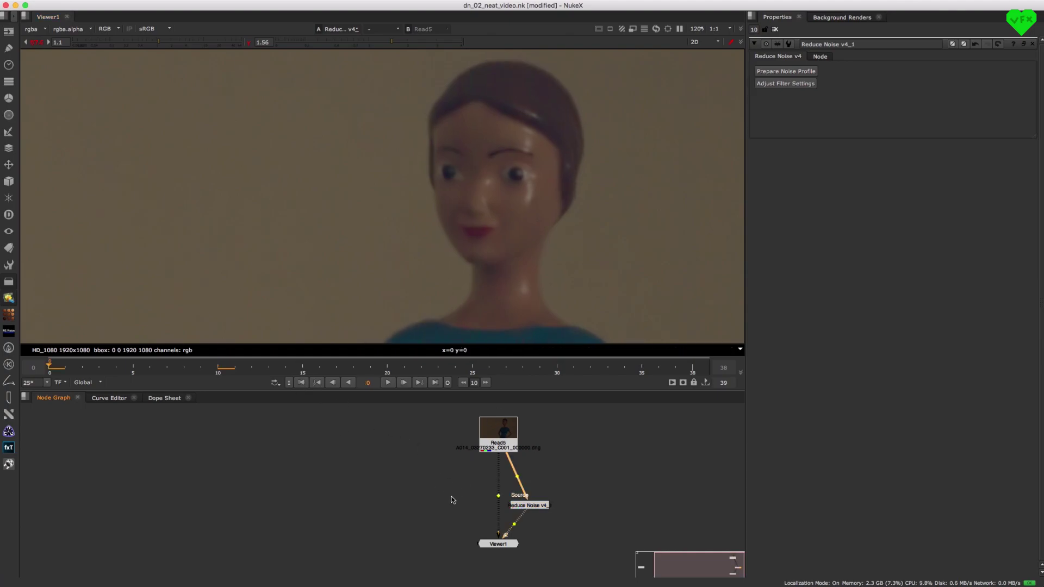
pyautogui.press('Tab')
pyautogui.write('Denoise')
pyautogui.press('Return')
pyautogui.moveTo(451, 499); pyautogui.dragTo(460, 501)
pyautogui.press('1')
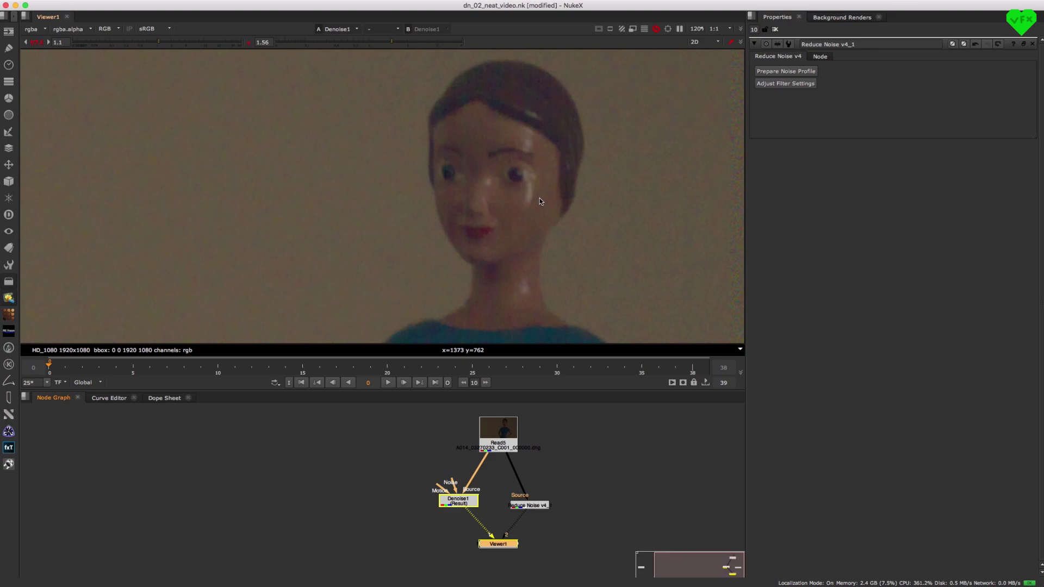
# Toggle the viewer between Denoise1 (1) and Reduce Noise v4 (2), ending on Reduce Noise v4
pyautogui.press('2')
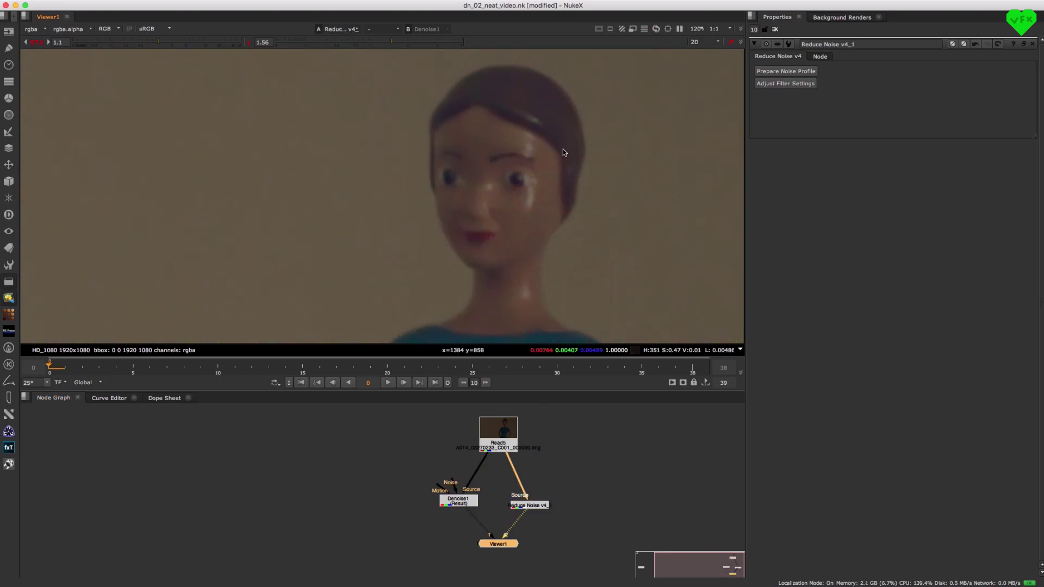
pyautogui.scroll(2, 562, 150)
pyautogui.press('1')
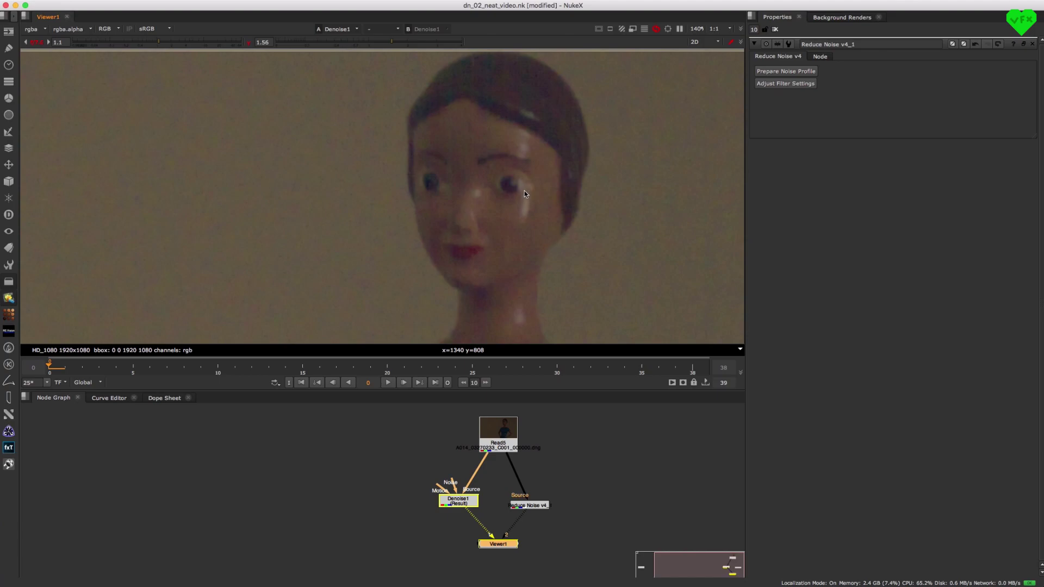
pyautogui.press('2')
pyautogui.press('1')
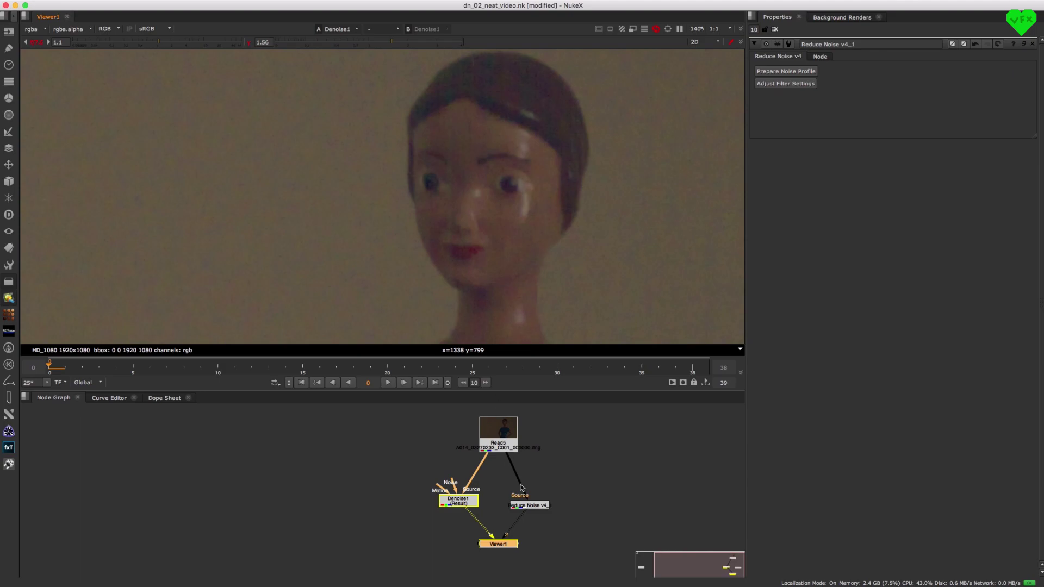
pyautogui.press('2')
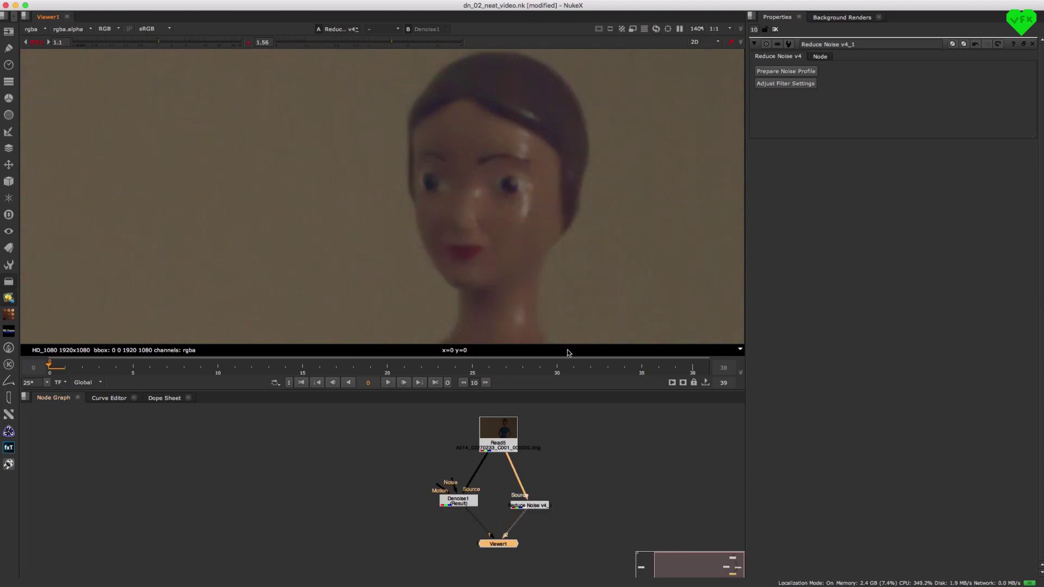